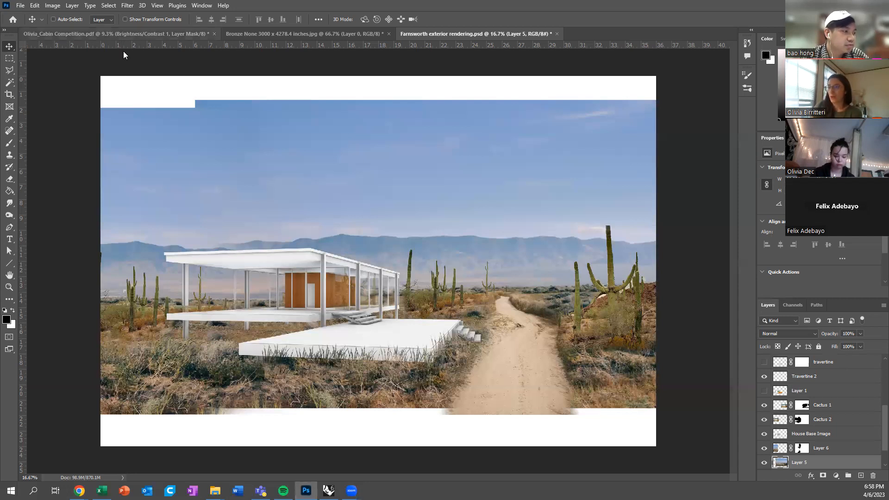
# - Activate the Brush tool and add a new empty layer above Layer 13, at the top of the layer stack
pyautogui.click(9, 143)
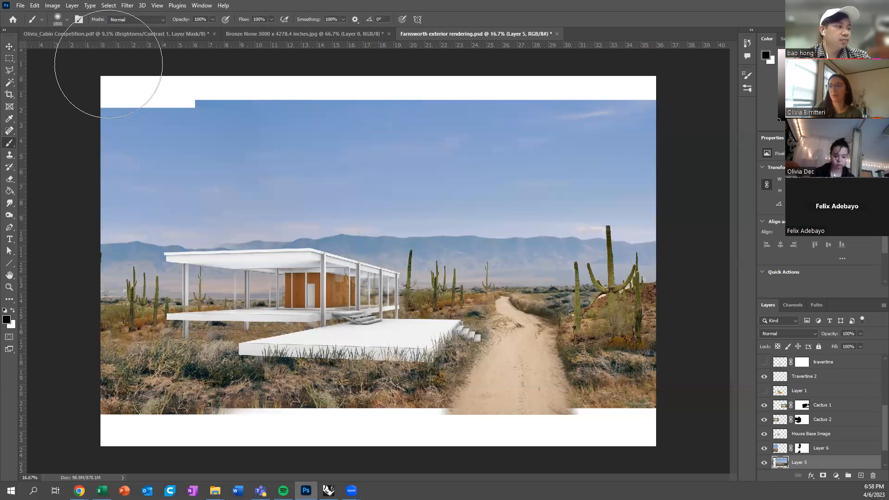
pyautogui.scroll(10, 838, 384)
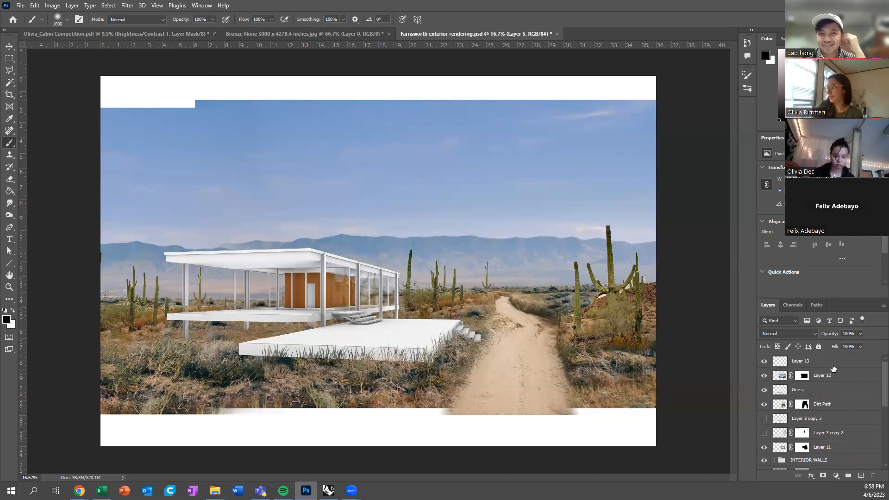
pyautogui.click(831, 362)
pyautogui.click(860, 476)
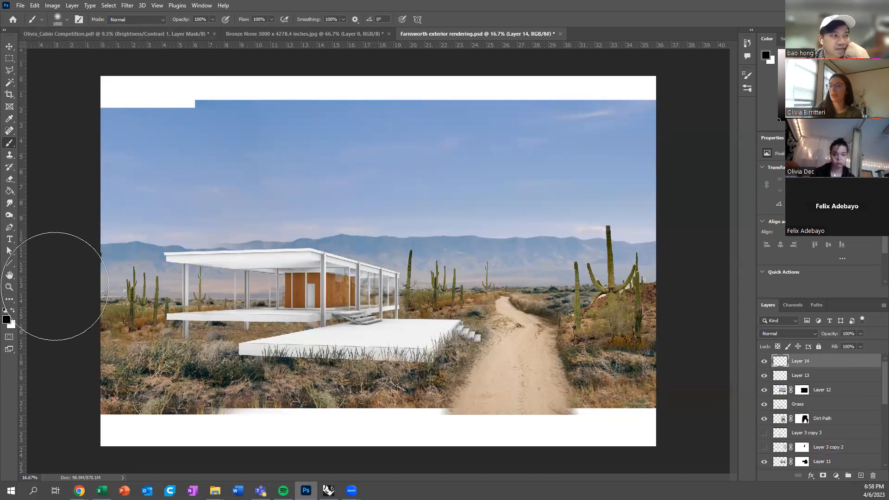
# - Try a short black stroke and a single dab in the sky with the 1800 px soft brush, and undo both
pyautogui.moveTo(194, 165); pyautogui.dragTo(250, 169)
pyautogui.click(391, 172)
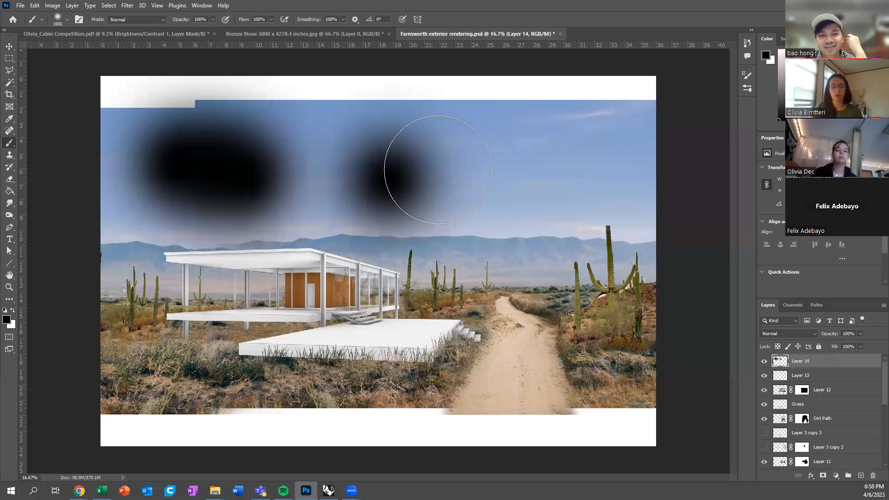
pyautogui.hotkey('ctrl', 'z')
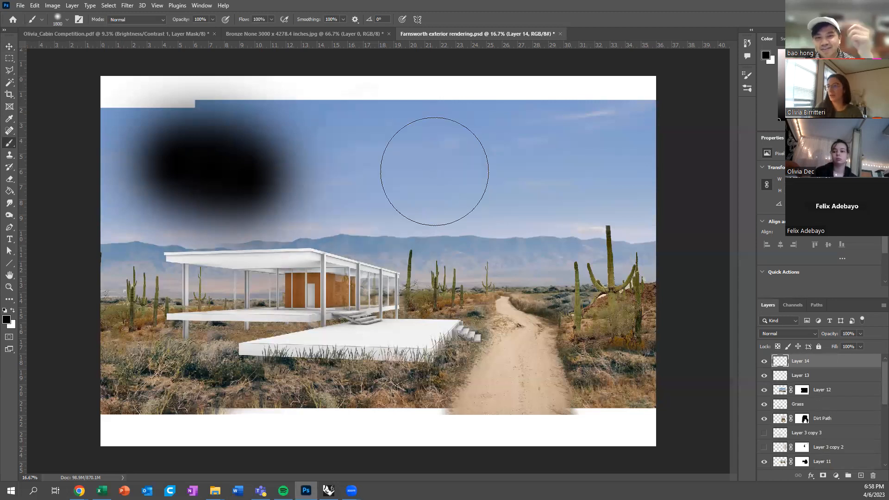
pyautogui.hotkey('ctrl', 'z')
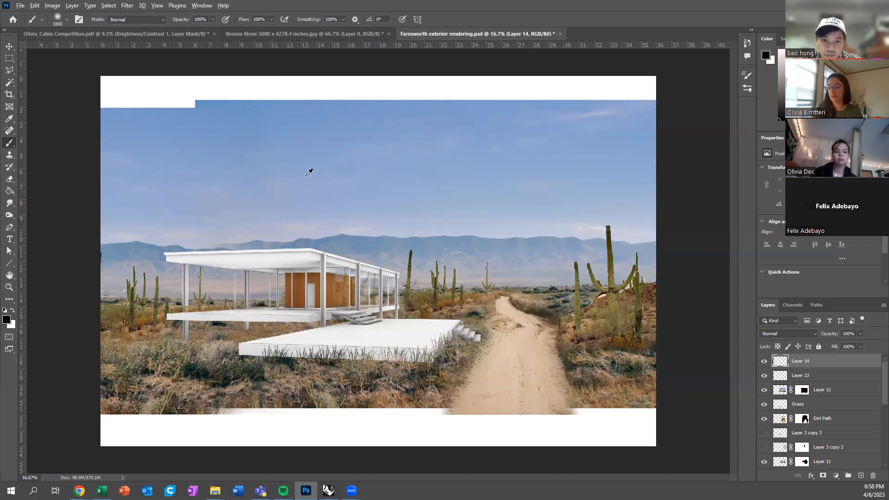
# - Set the brush to 1044 px with 100% hardness and stamp a hard-edged black dot in the sky above the house
pyautogui.moveTo(298, 182)
pyautogui.mouseDown()
pyautogui.moveTo(371, 187)
pyautogui.moveTo(260, 186)
pyautogui.moveTo(344, 181)
pyautogui.moveTo(269, 185)
pyautogui.moveTo(288, 191)
pyautogui.moveTo(293, 129)
pyautogui.moveTo(282, 202)
pyautogui.mouseUp()
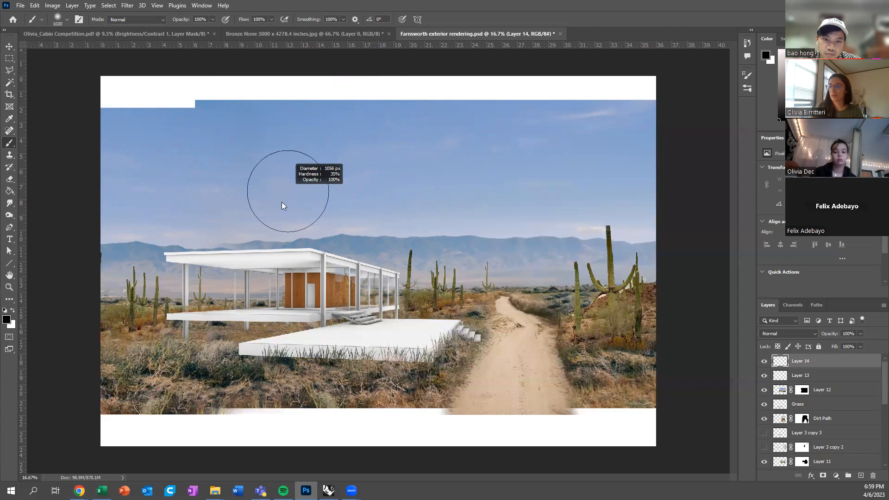
pyautogui.moveTo(277, 235); pyautogui.dragTo(276, 263)
pyautogui.moveTo(275, 299); pyautogui.dragTo(274, 331)
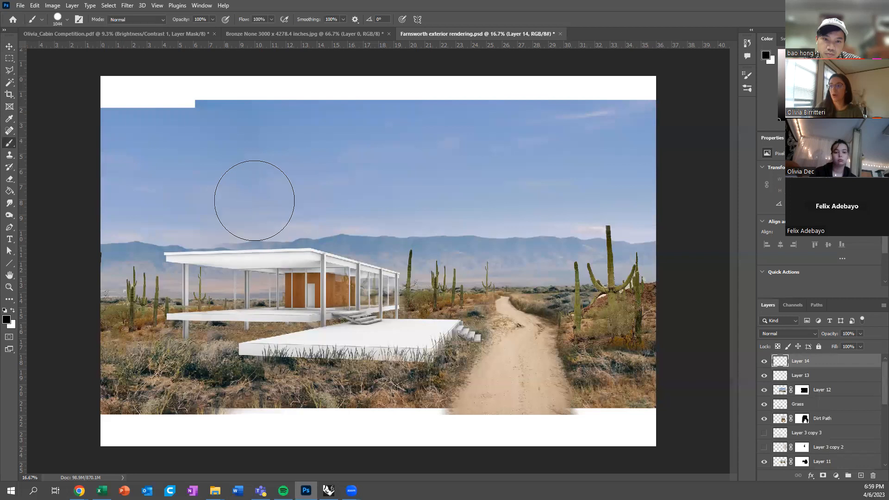
pyautogui.click(204, 179)
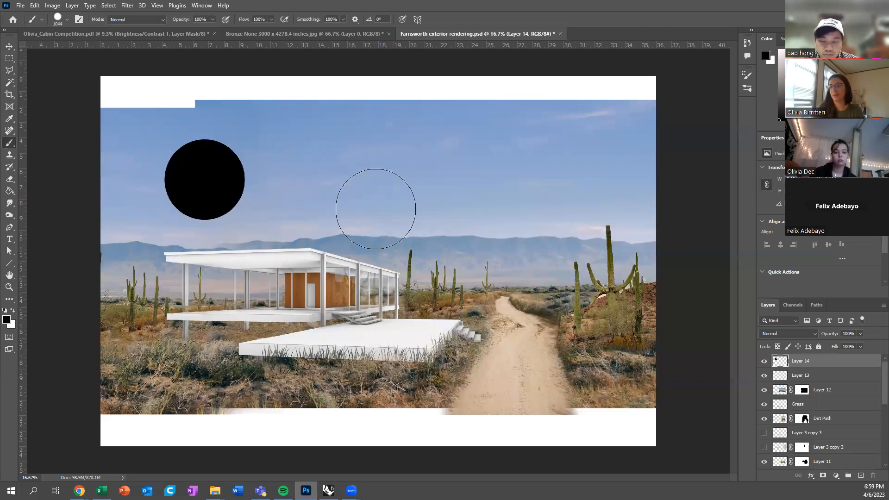
# - Stamp two more black dots across the sky with progressively softer edges, lowering the brush hardness to 20% for the last one
pyautogui.keyDown('alt'); pyautogui.rightClick(402, 214); pyautogui.keyUp('alt')
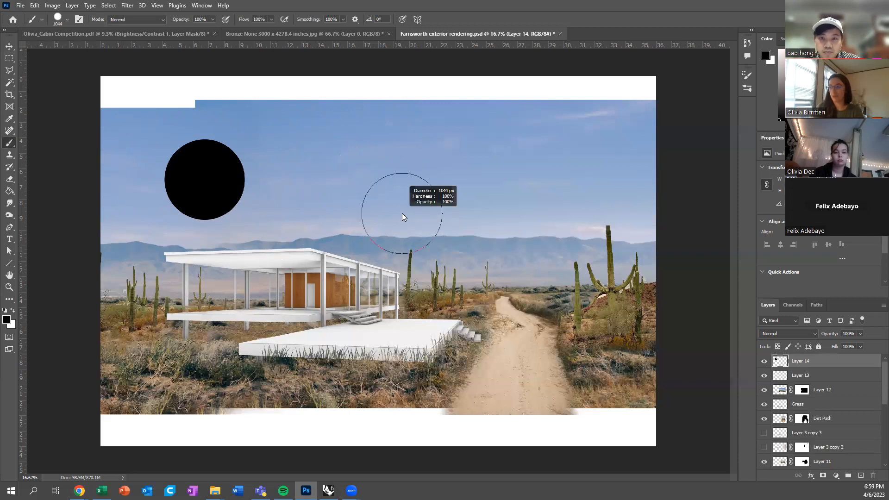
pyautogui.moveTo(404, 170); pyautogui.dragTo(403, 157)
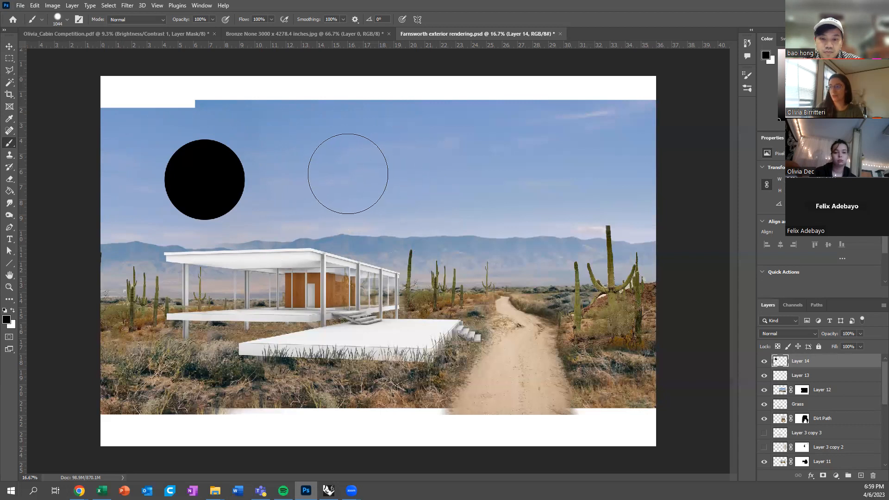
pyautogui.click(351, 182)
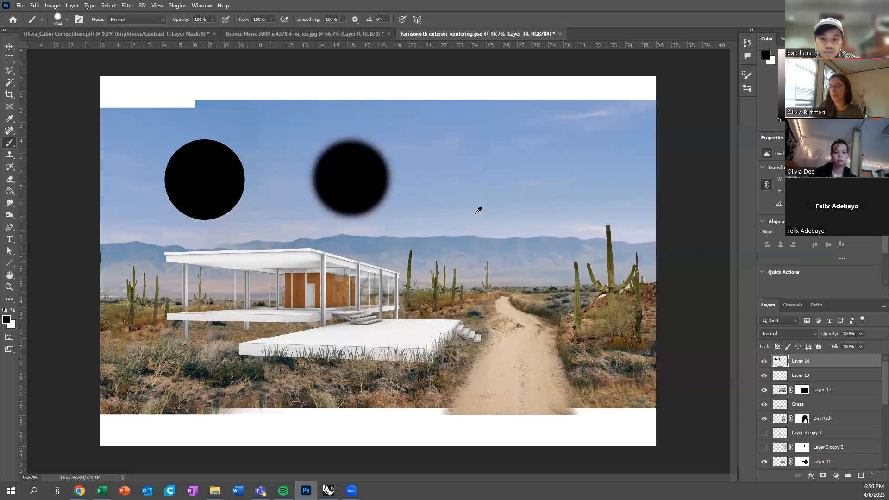
pyautogui.keyDown('alt'); pyautogui.rightClick(509, 200); pyautogui.keyUp('alt')
pyautogui.moveTo(510, 200); pyautogui.dragTo(511, 156)
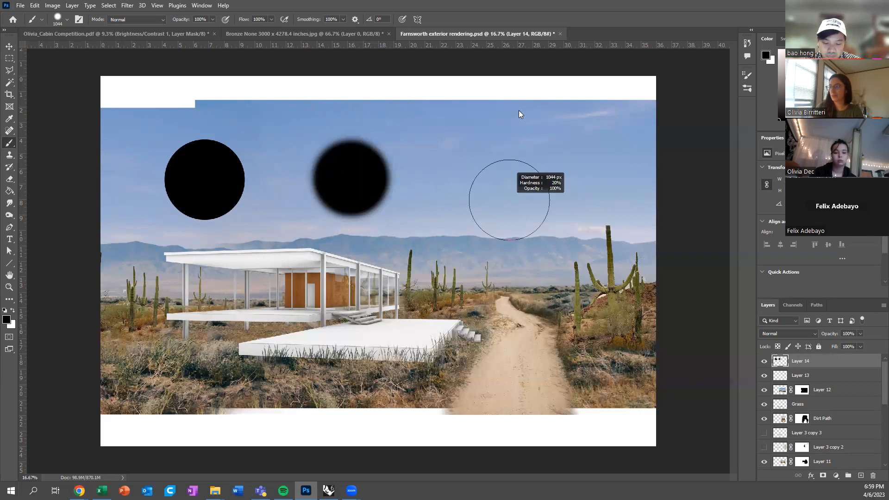
pyautogui.moveTo(509, 200); pyautogui.dragTo(503, 184)
pyautogui.click(503, 183)
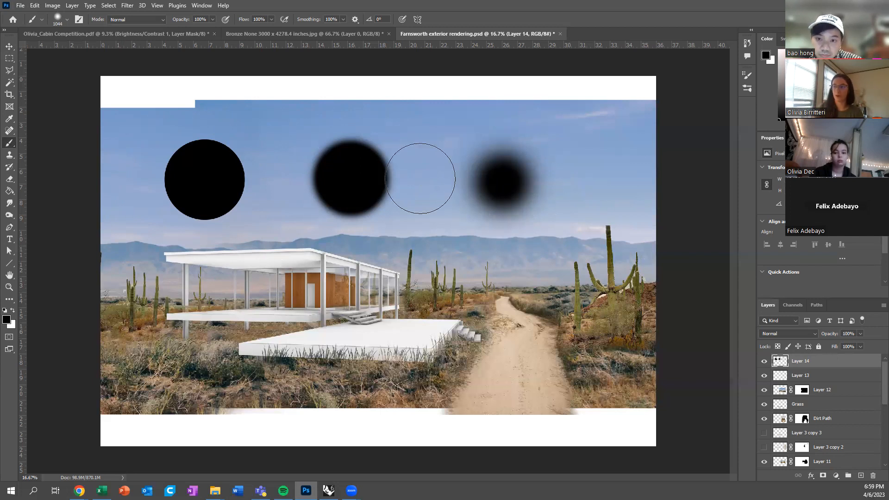
# - Undo the three black dots stamped in the sky
pyautogui.hotkey('ctrl', 'z')
pyautogui.hotkey('ctrl', 'z')
pyautogui.hotkey('ctrl', 'z')
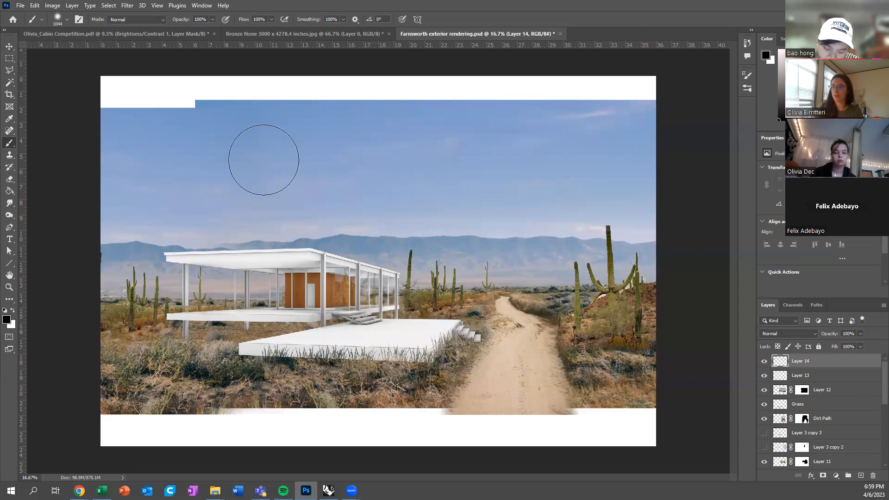
# - Return to the Brush tool, browse the brush presets and choose the recently used 4700 px splatter brush
pyautogui.click(11, 45)
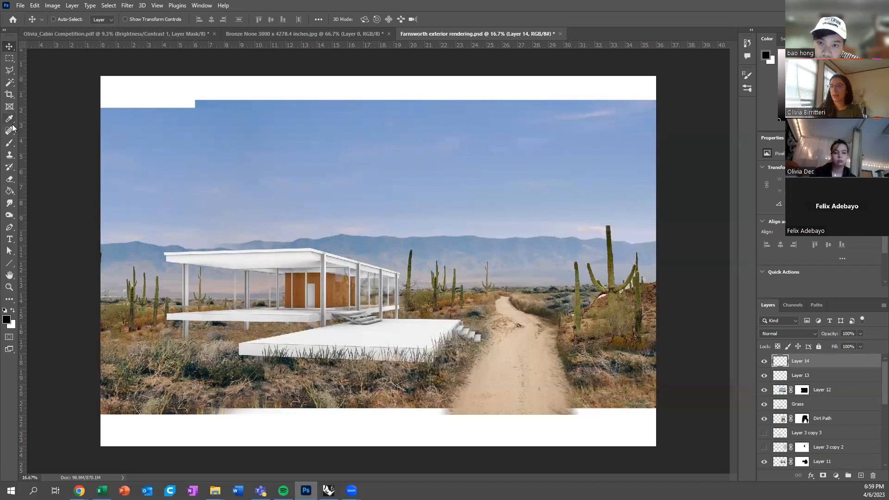
pyautogui.click(10, 144)
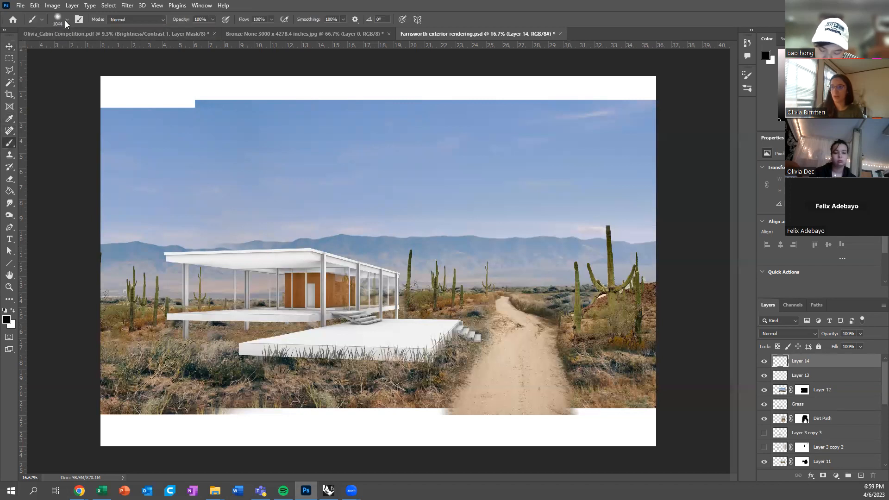
pyautogui.click(65, 20)
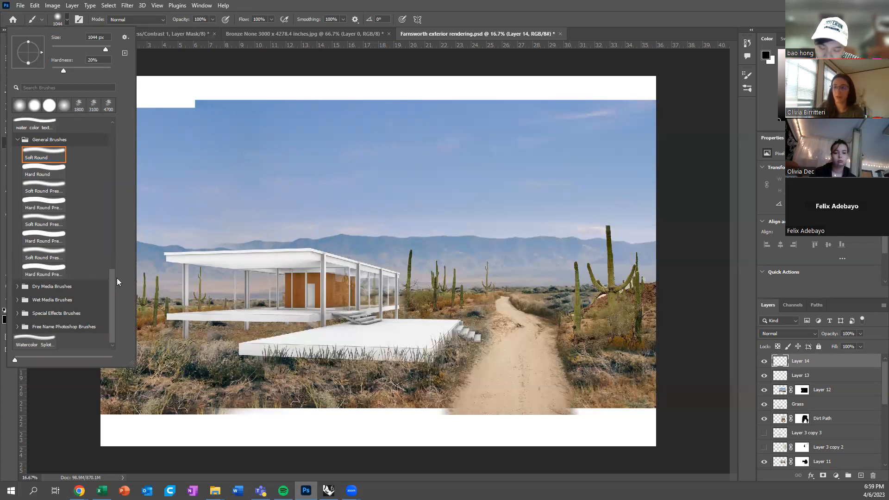
pyautogui.moveTo(111, 287); pyautogui.dragTo(103, 188)
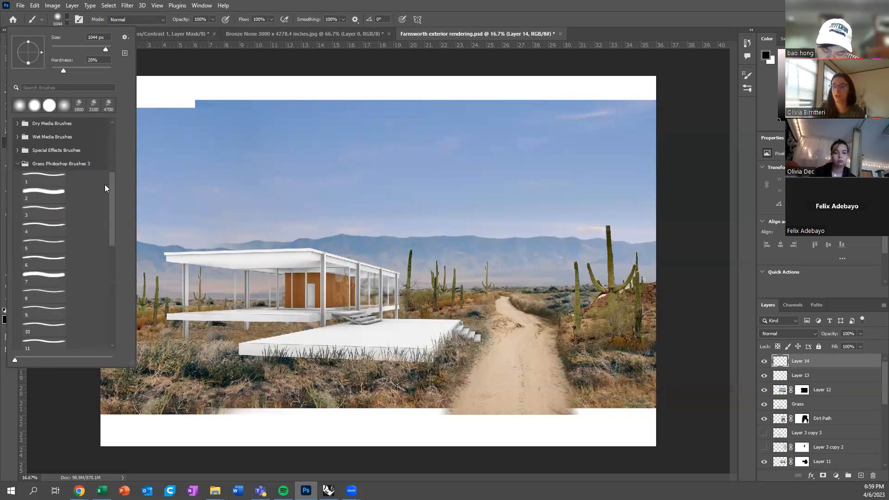
pyautogui.click(109, 105)
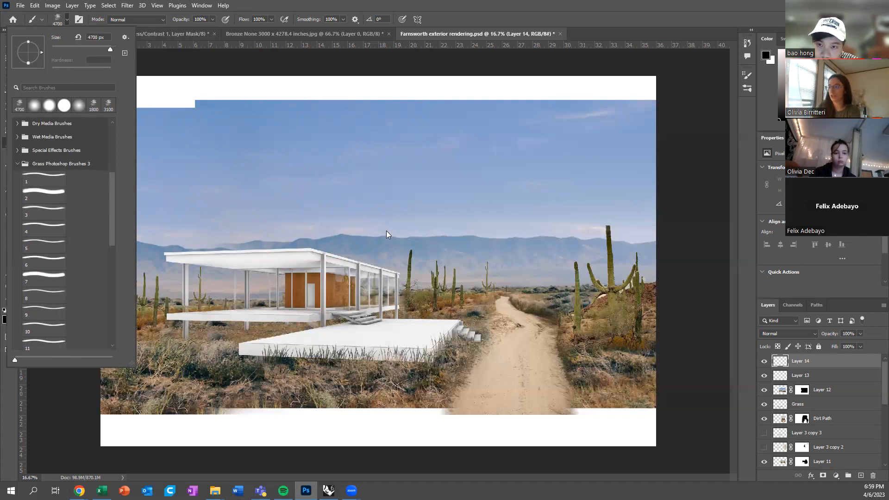
# - Stamp one large black splatter over the middle of the rendering and undo it
pyautogui.click(401, 242)
pyautogui.click(401, 246)
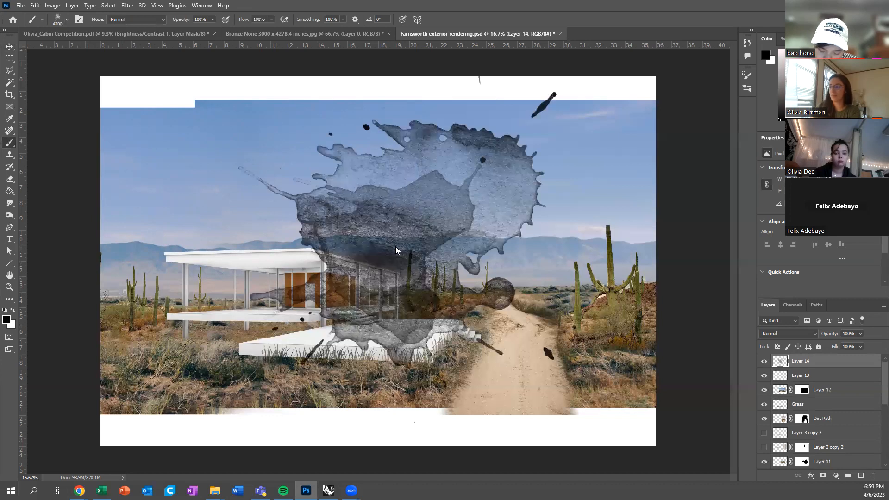
pyautogui.hotkey('ctrl', 'z')
# - Reduce the splatter brush to 2000 px and stamp two black splatters side by side in the sky
pyautogui.press('[')
pyautogui.press('[')
pyautogui.press('[')
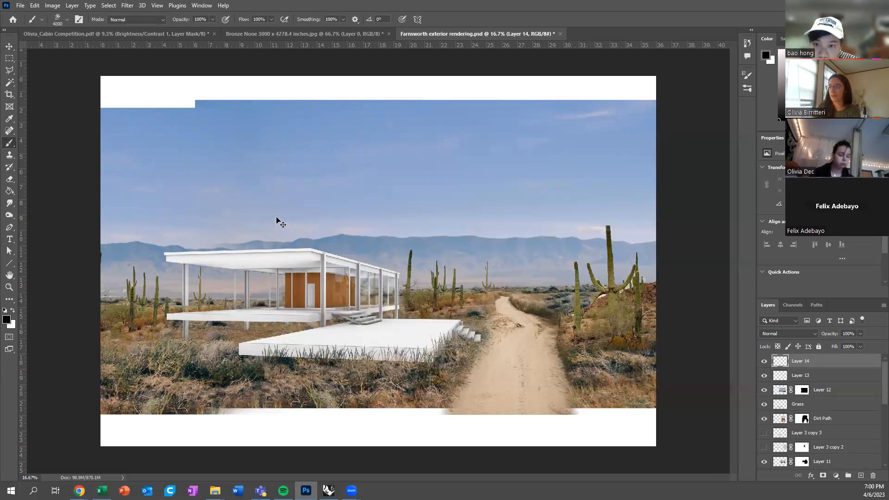
pyautogui.press('[')
pyautogui.press('[')
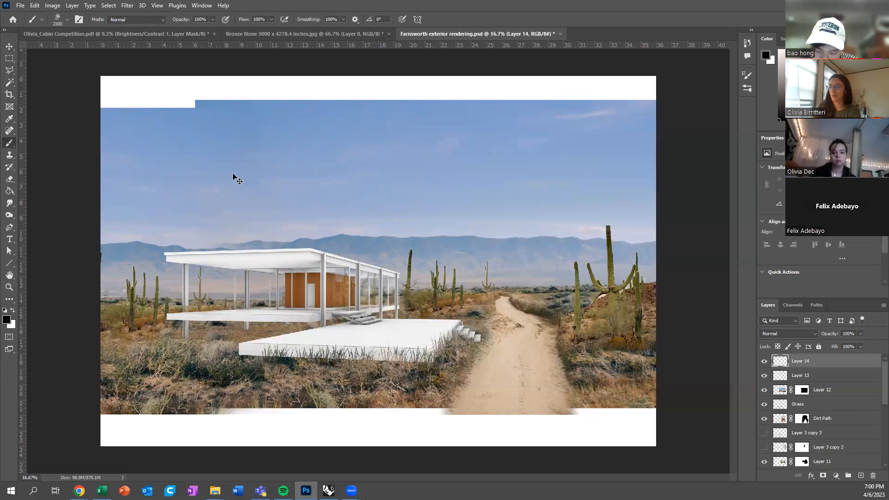
pyautogui.click(234, 179)
pyautogui.click(391, 176)
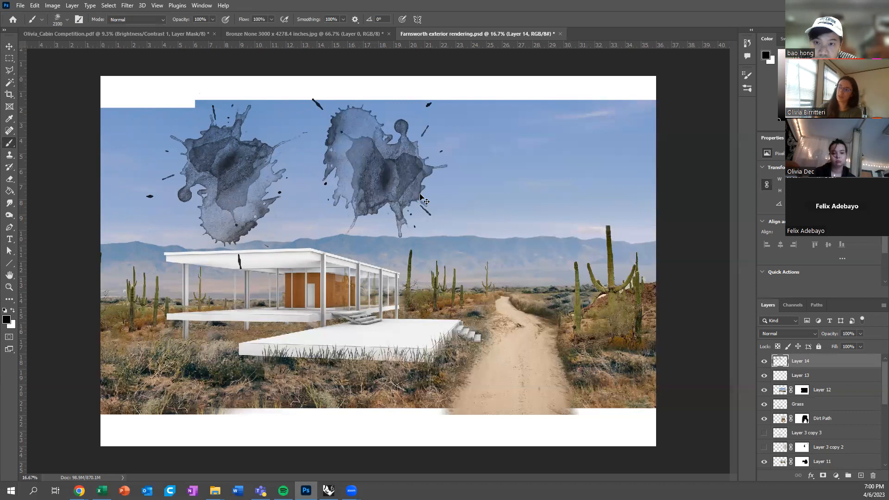
# - Undo both splatters in the sky and switch back to the Move tool
pyautogui.hotkey('ctrl', 'z')
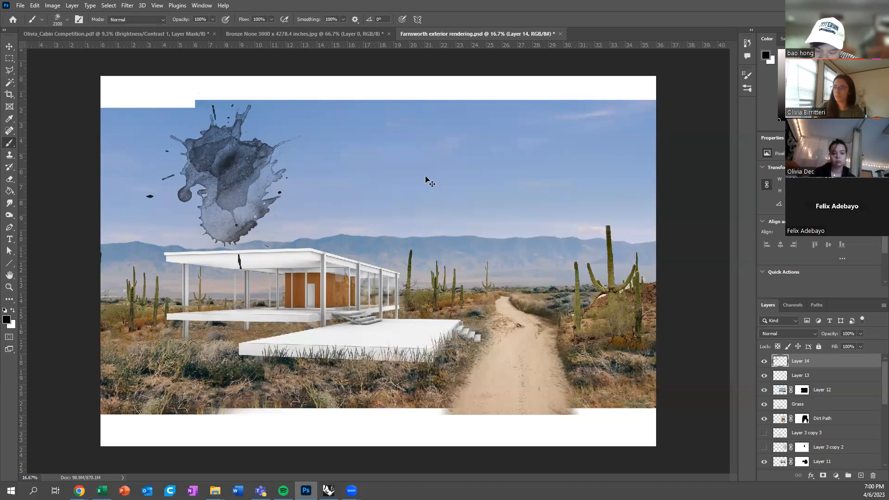
pyautogui.hotkey('ctrl', 'z')
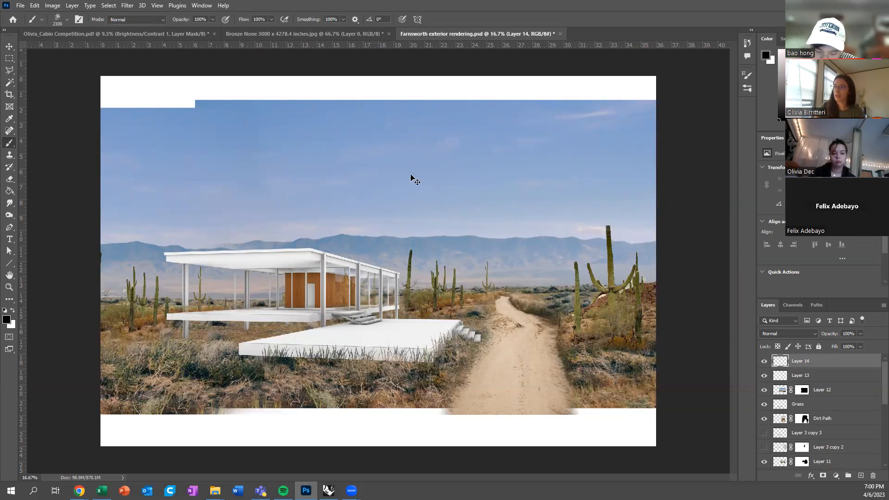
pyautogui.click(9, 47)
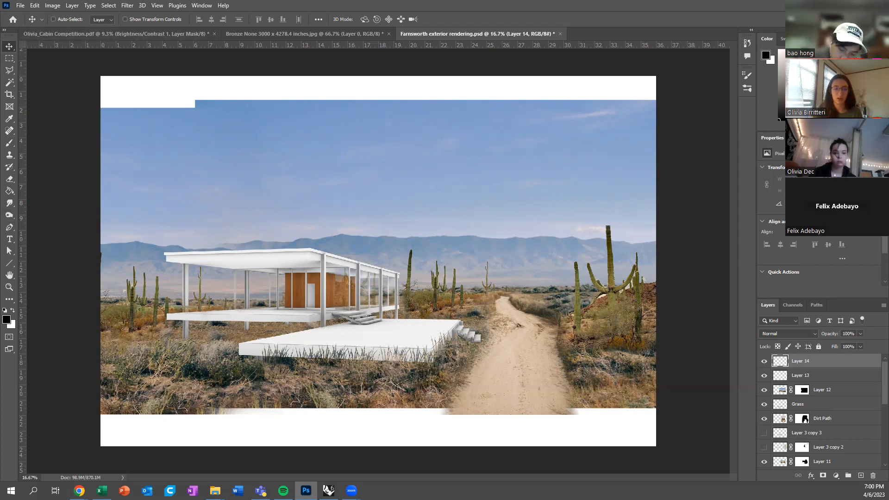
# - Switch to Chrome, maximize its window and run an image search for "cloud png" in a new tab
pyautogui.hotkey('alt', 'Tab')
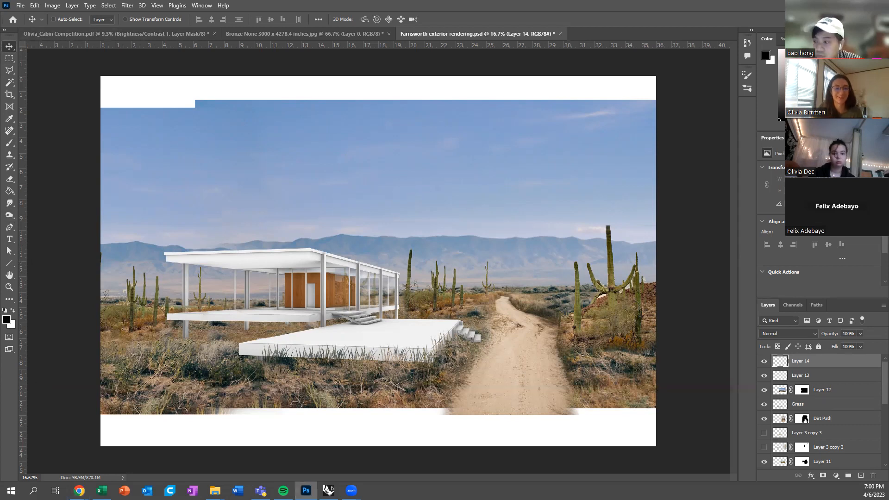
pyautogui.hotkey('alt', 'Tab')
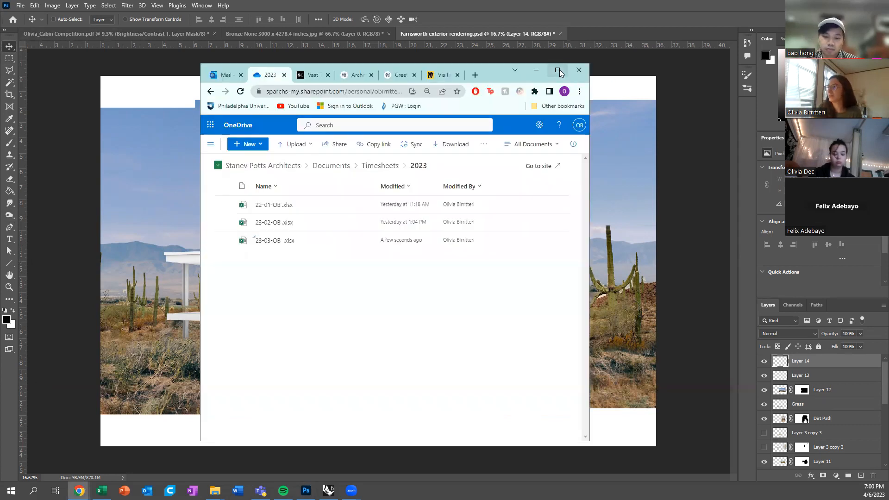
pyautogui.click(559, 70)
pyautogui.click(681, 8)
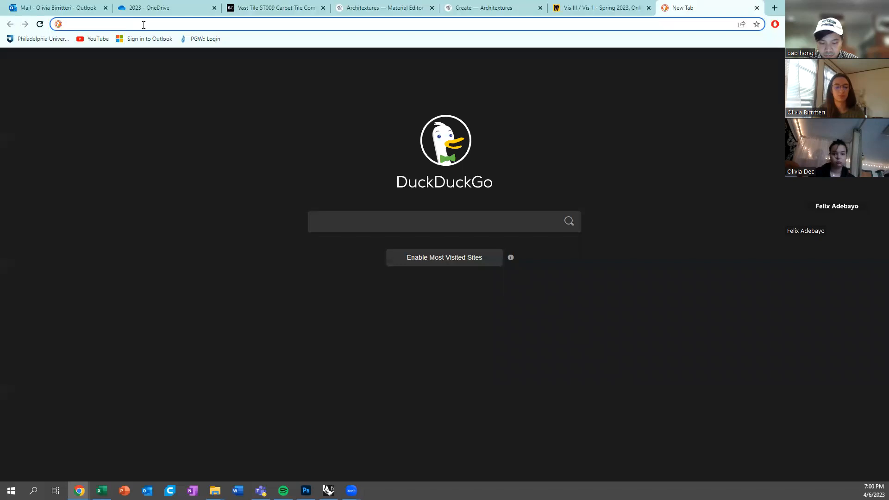
pyautogui.write('cloud png')
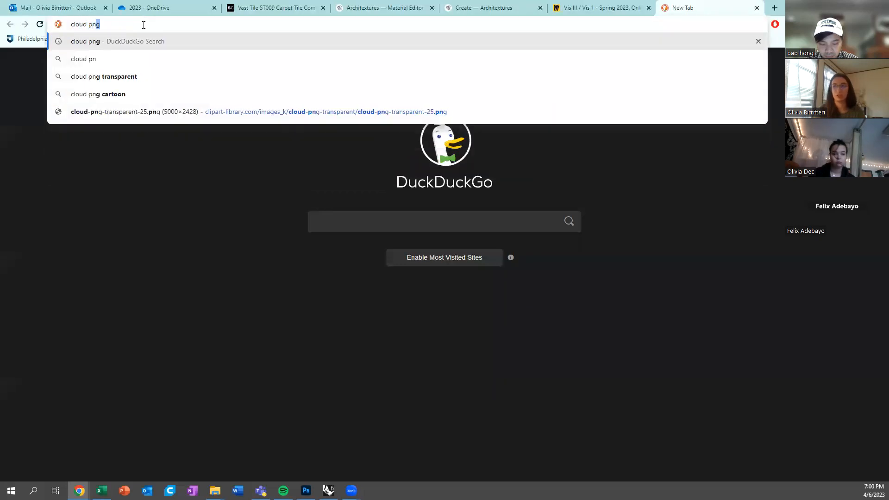
pyautogui.press('Return')
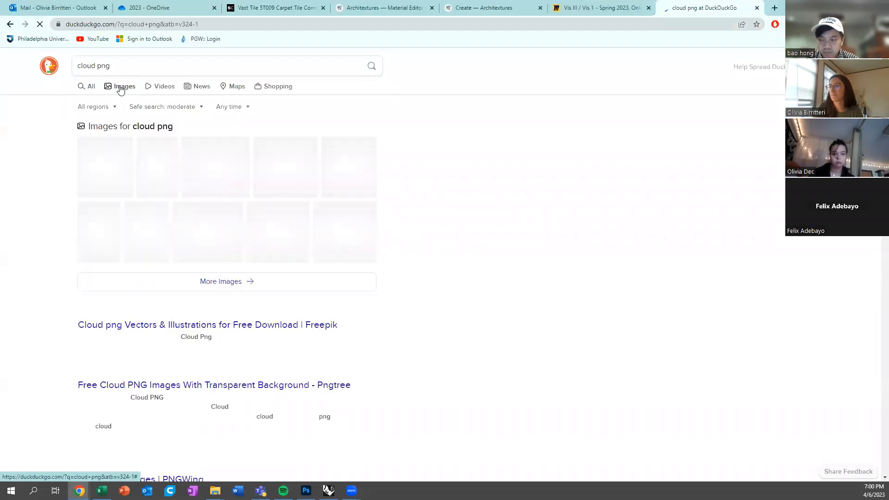
pyautogui.click(120, 88)
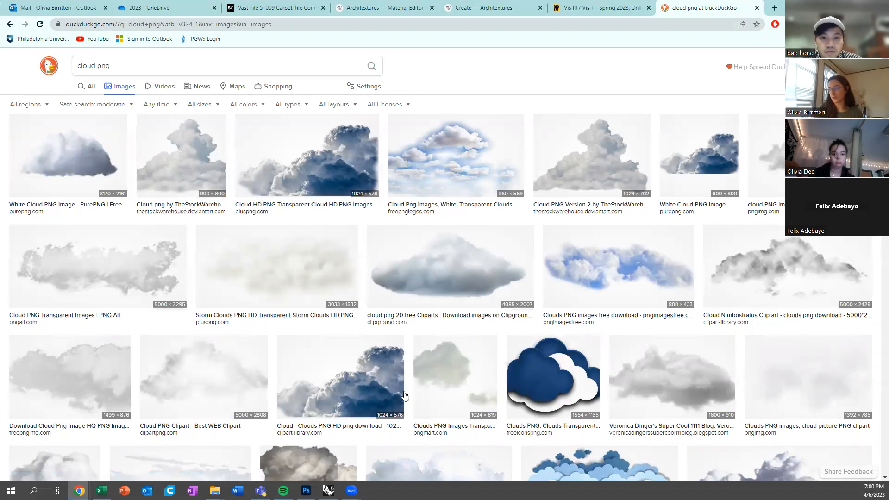
# - Preview the dark blue cloud from clipart-library.com and the 1600 × 1066 cloud bank among the image results, closing each preview
pyautogui.click(386, 386)
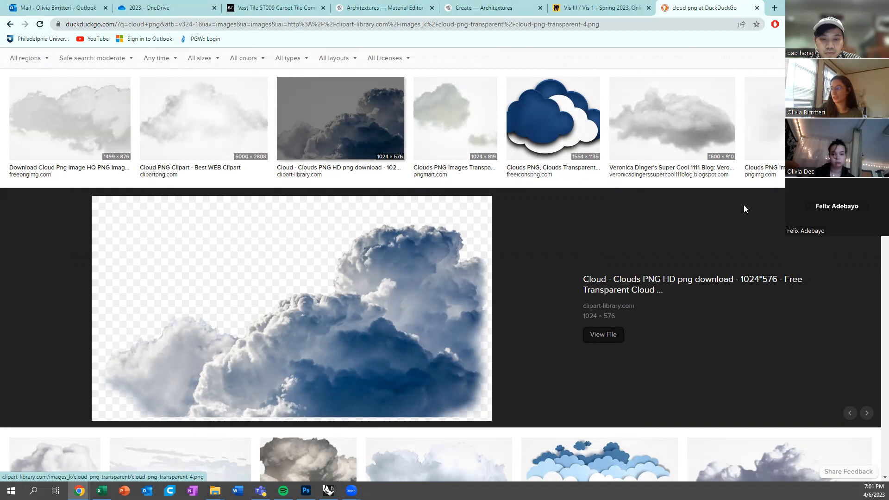
pyautogui.click(867, 202)
pyautogui.scroll(-1, 429, 294)
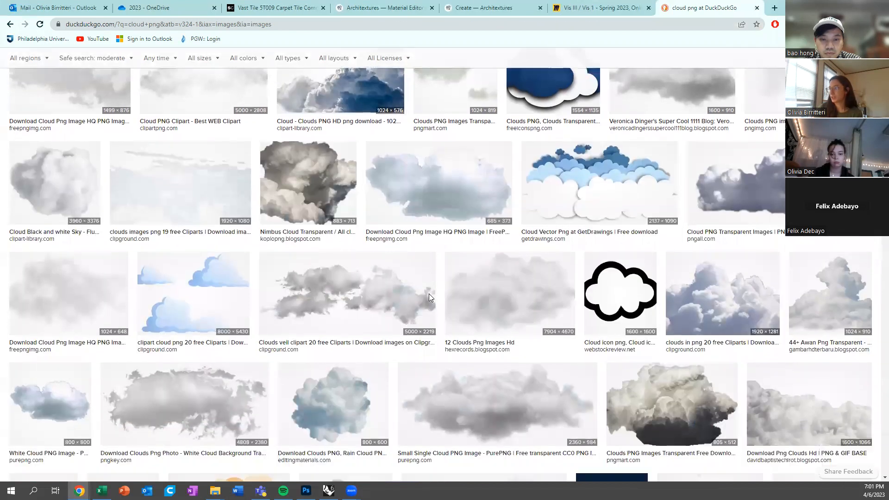
pyautogui.scroll(-4, 429, 294)
pyautogui.click(814, 232)
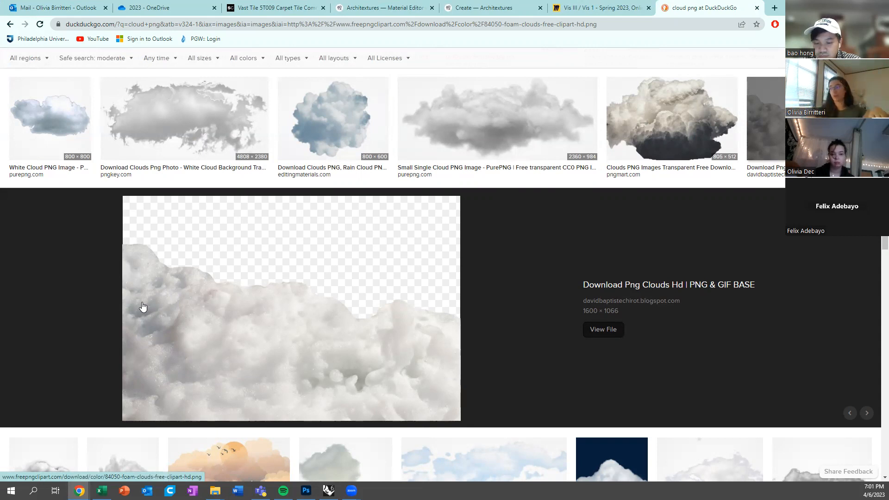
pyautogui.click(867, 203)
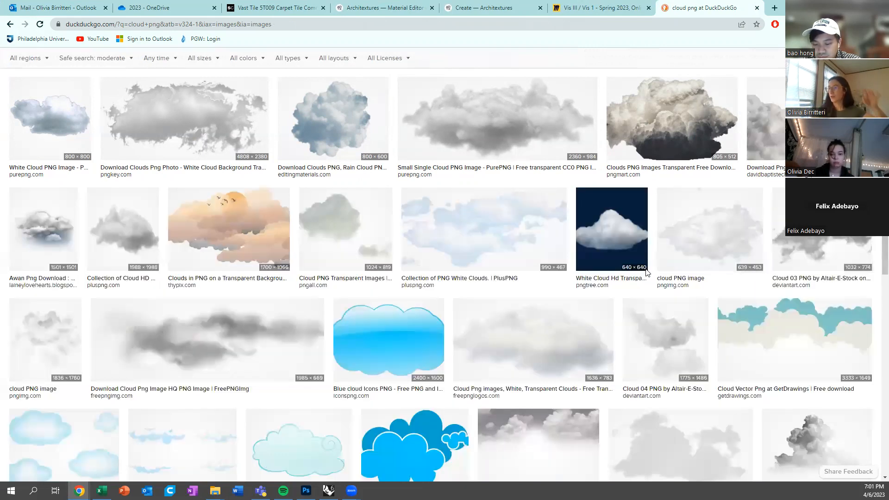
# - Preview the Cloud Nimbostratus clip art and the pngimg.com cloud near the start of the results, and close the preview
pyautogui.scroll(13, 646, 274)
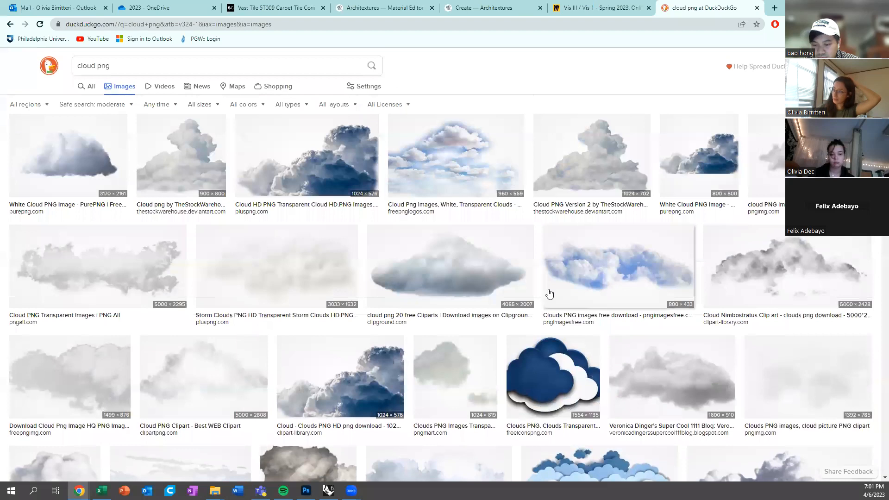
pyautogui.click(752, 272)
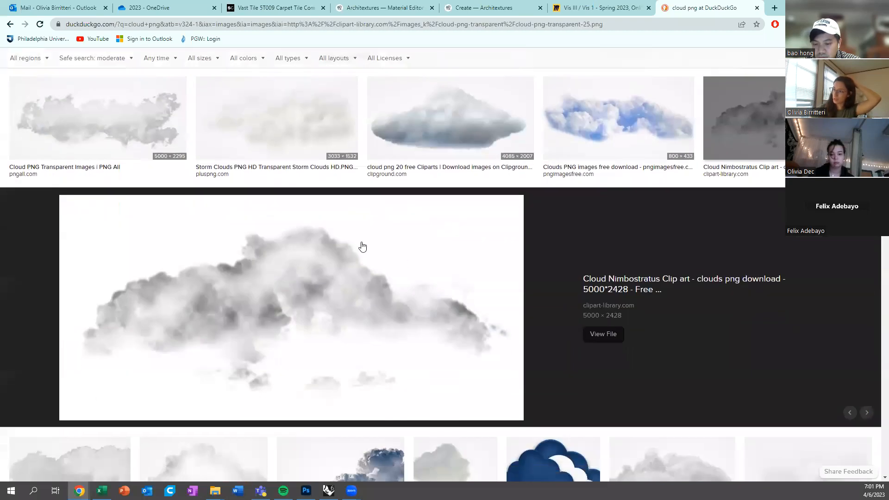
pyautogui.scroll(4, 479, 281)
pyautogui.click(771, 174)
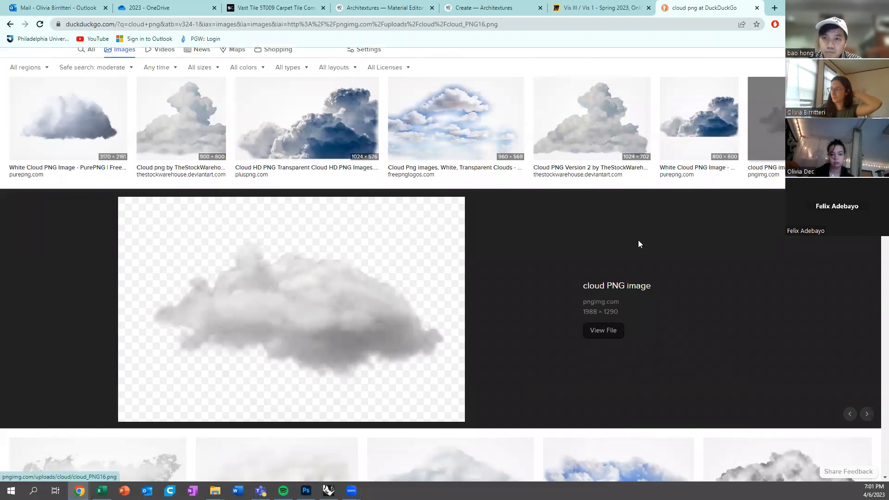
pyautogui.press('Escape')
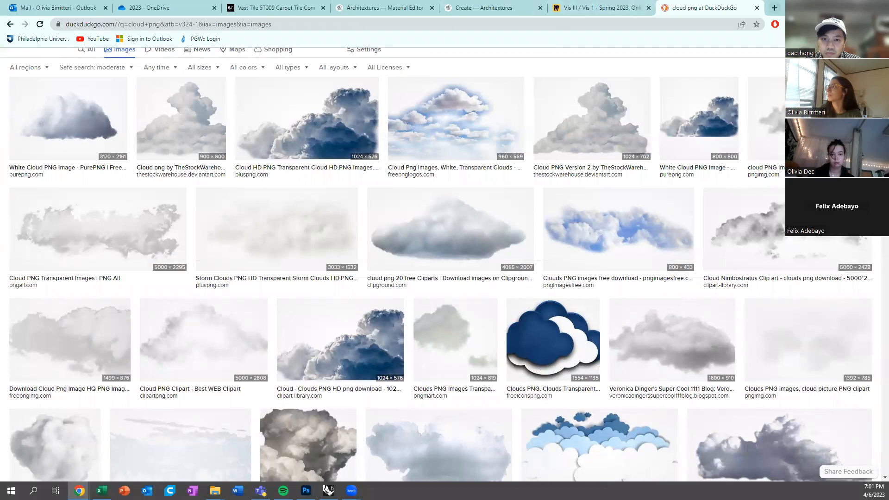
# - Switch to Photoshop and browse to the Creating Brushes folder inside the Photoshop folder for opening files
pyautogui.hotkey('alt', 'Tab')
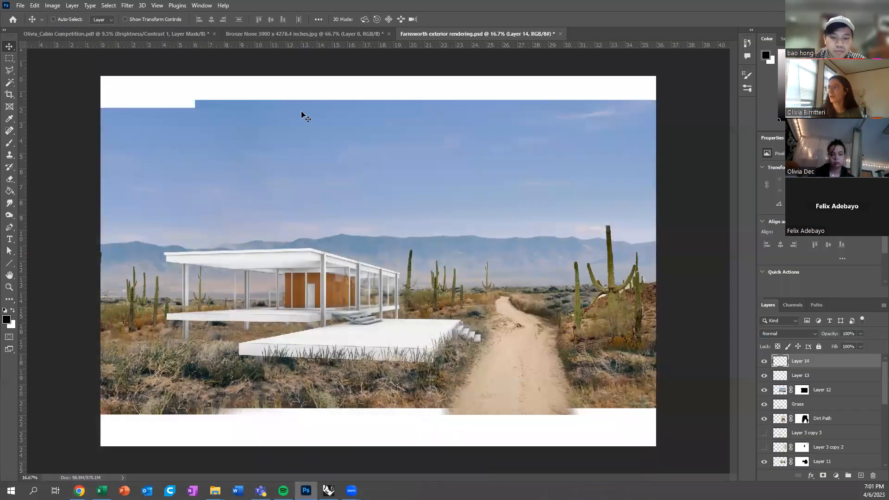
pyautogui.click(23, 6)
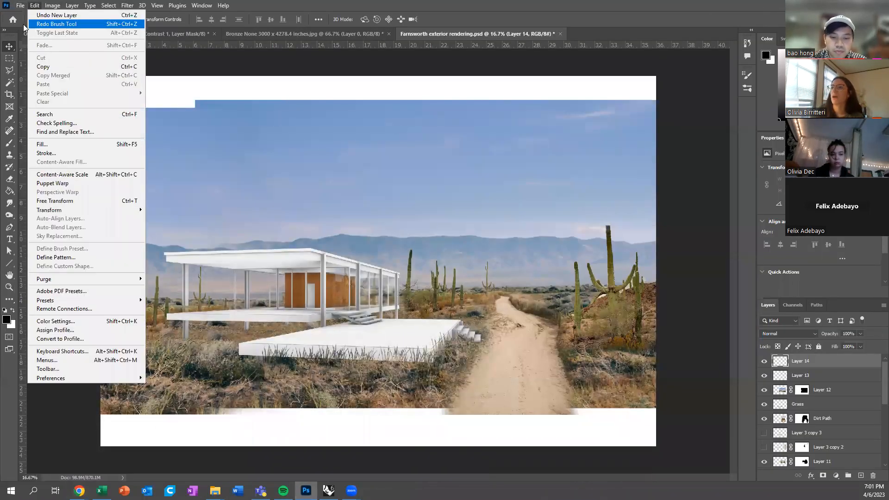
pyautogui.click(27, 24)
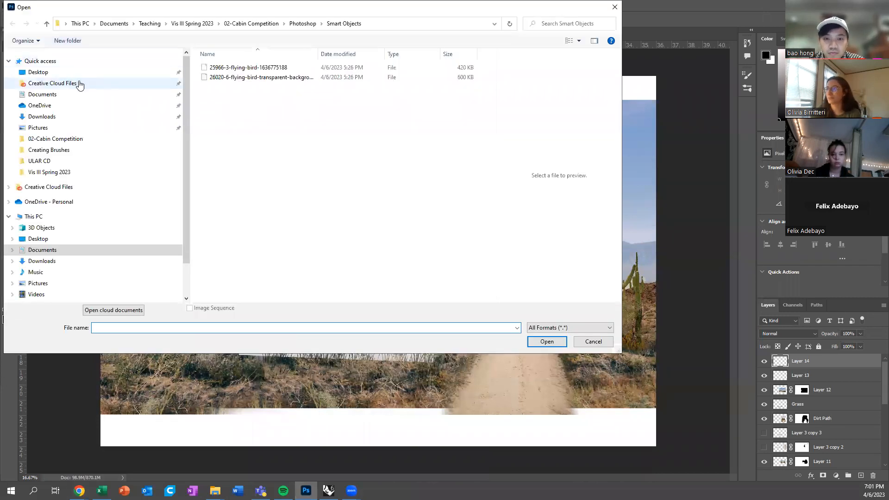
pyautogui.click(303, 23)
pyautogui.doubleClick(241, 67)
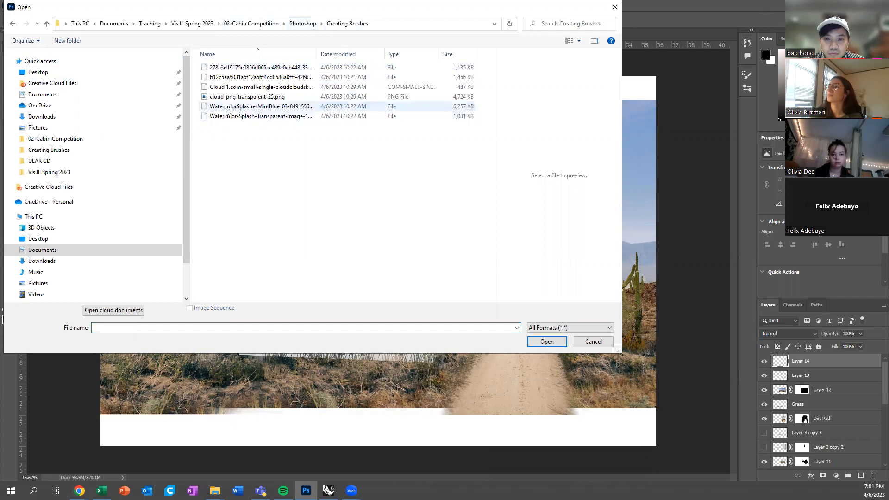
# - Open cloud-png-transparent-25.png and the Cloud 1 file together as separate documents
pyautogui.click(249, 71)
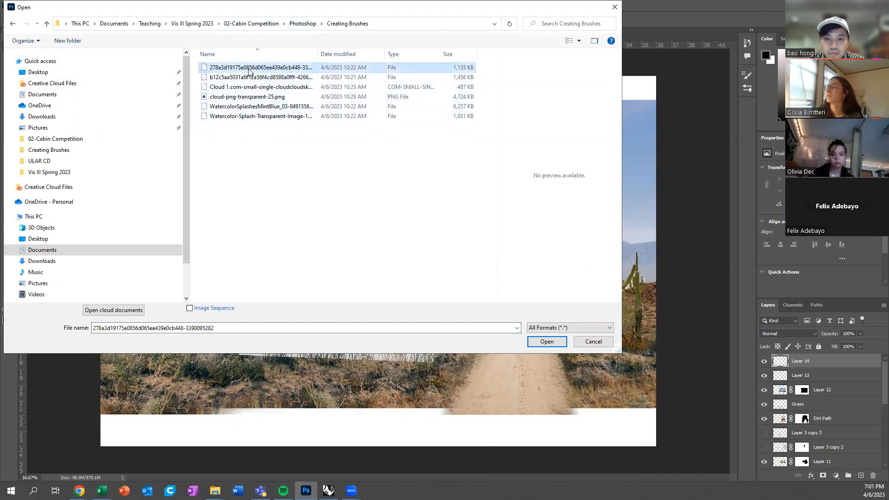
pyautogui.click(237, 98)
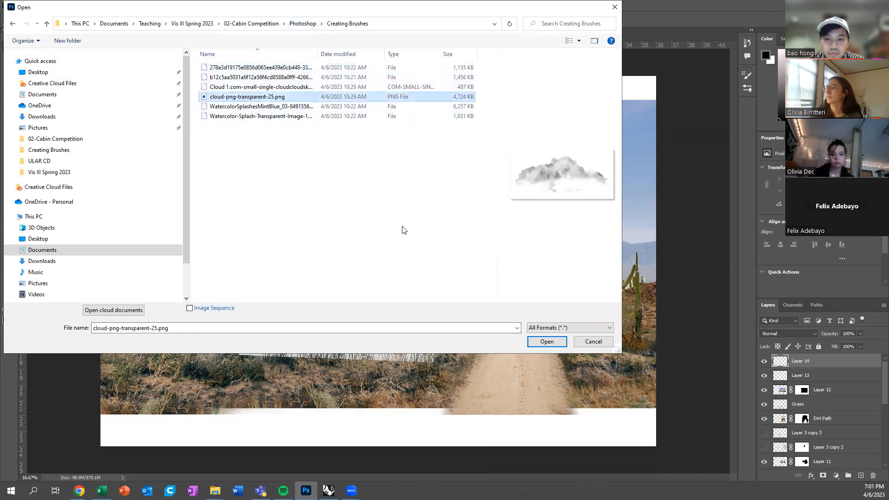
pyautogui.keyDown('ctrl'); pyautogui.click(227, 87); pyautogui.keyUp('ctrl')
pyautogui.click(554, 342)
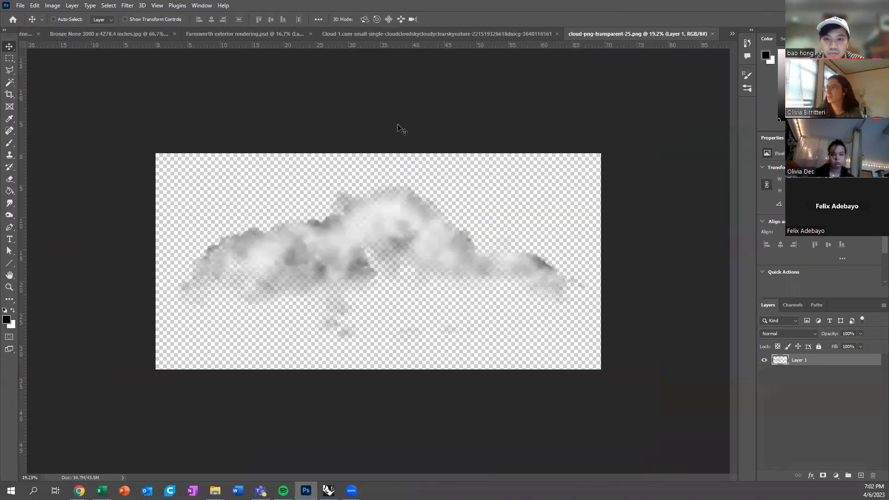
# - Switch to the Cloud 1 document and bring up its Image Size settings to check the pixel dimensions
pyautogui.click(406, 36)
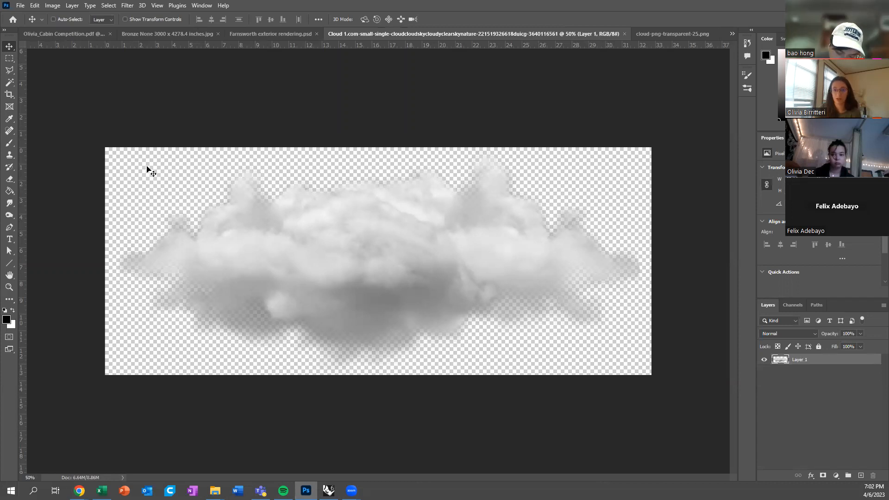
pyautogui.click(53, 7)
pyautogui.moveTo(61, 30)
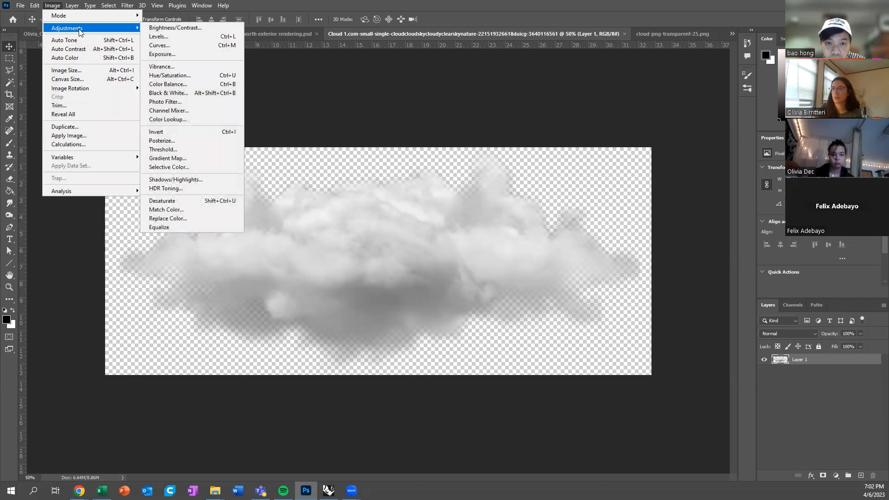
pyautogui.click(60, 70)
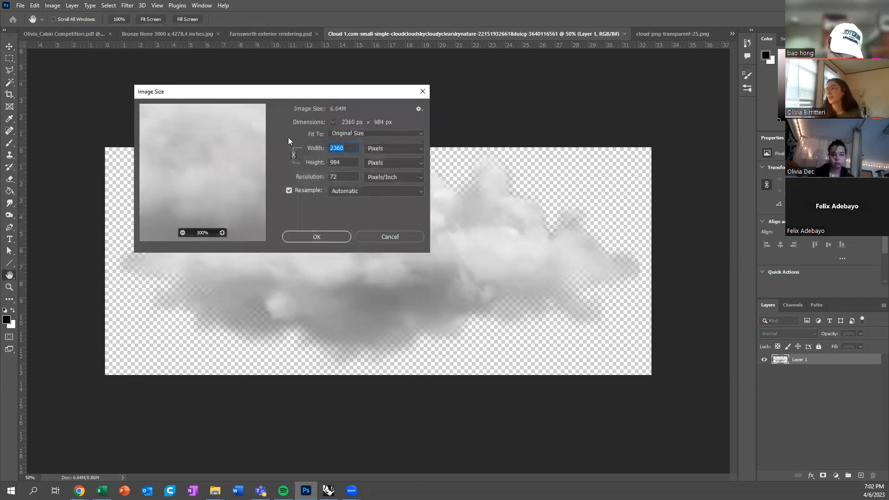